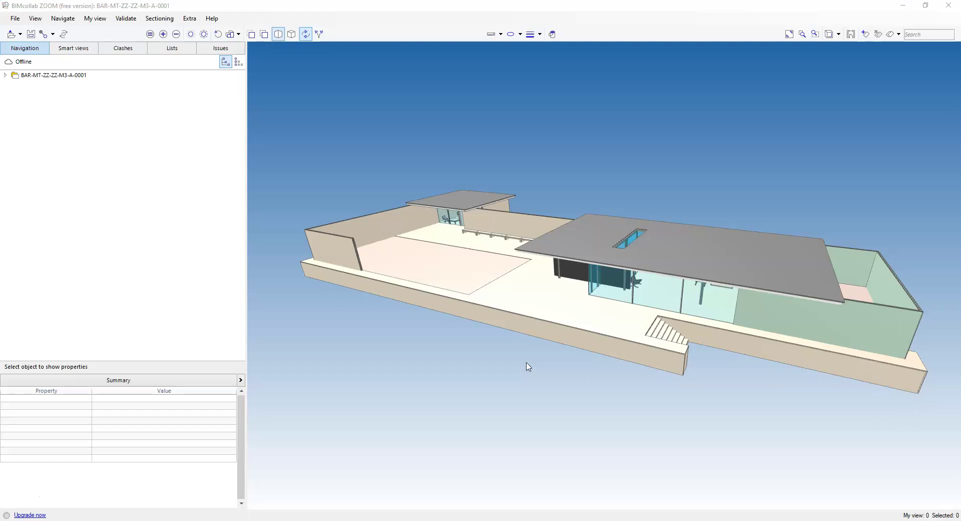
# Step: Select the exterior floor covering to confirm its layer A-230-M_FLOOR, then show the smart views list
pyautogui.click(532, 367)
pyautogui.click(551, 303)
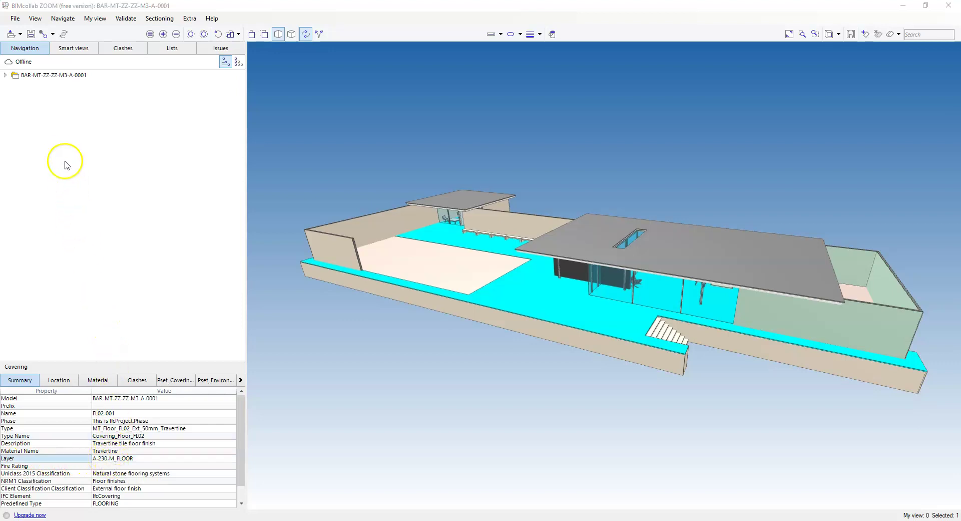
pyautogui.click(74, 50)
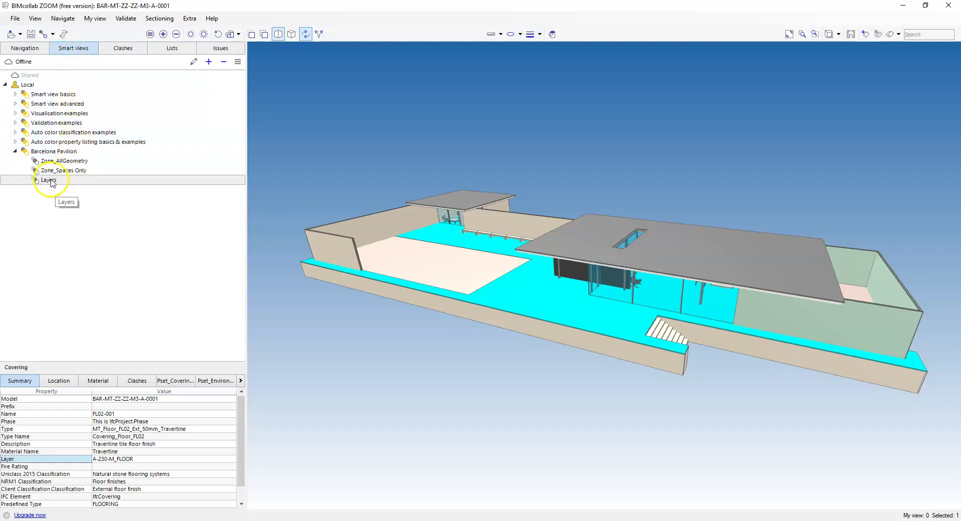
# Step: Apply the Barcelona Pavilion Layers smart view, review the Auto color layer legend, then switch to the browser
pyautogui.click(51, 181)
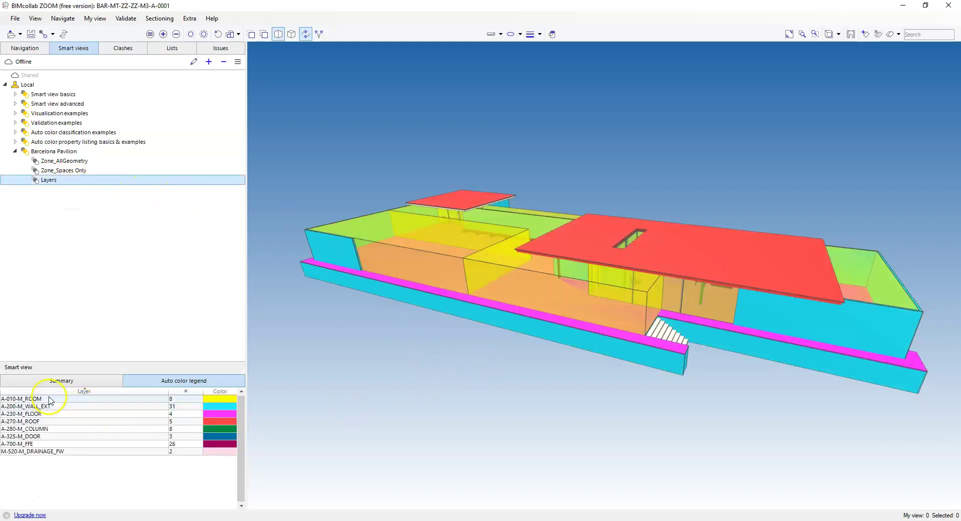
pyautogui.click(50, 435)
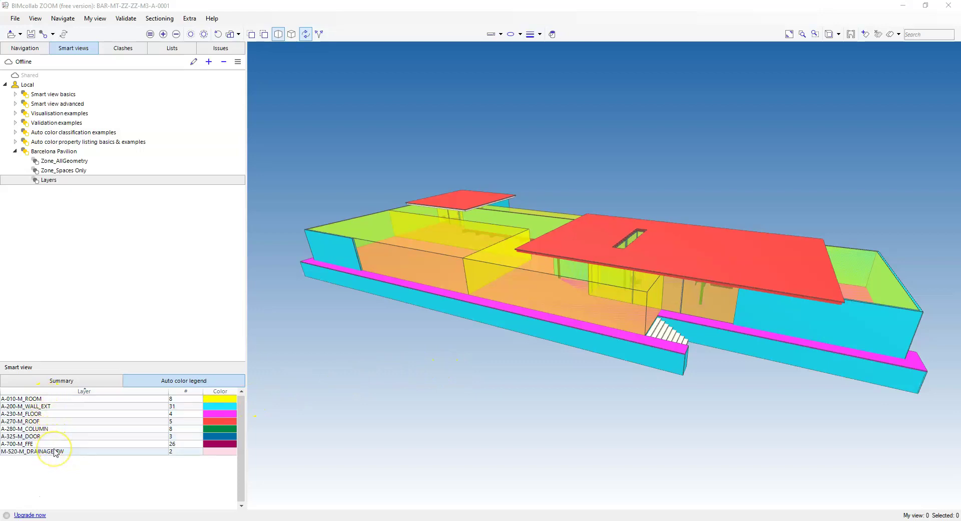
pyautogui.hotkey('alt', 'Tab')
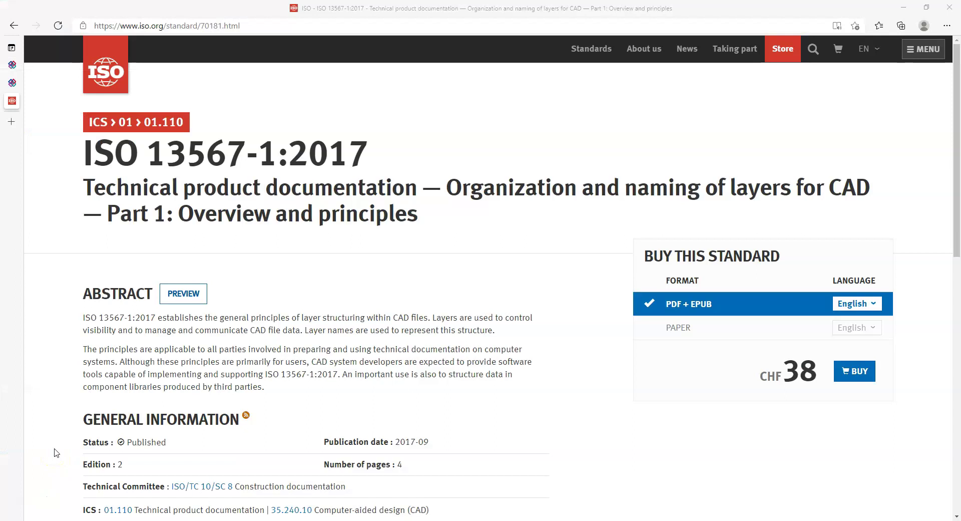
# Step: Read the ISO 13567-1:2017 layer-naming page, then return to the pavilion 3D view in Revit LT
pyautogui.click(60, 433)
pyautogui.click(60, 414)
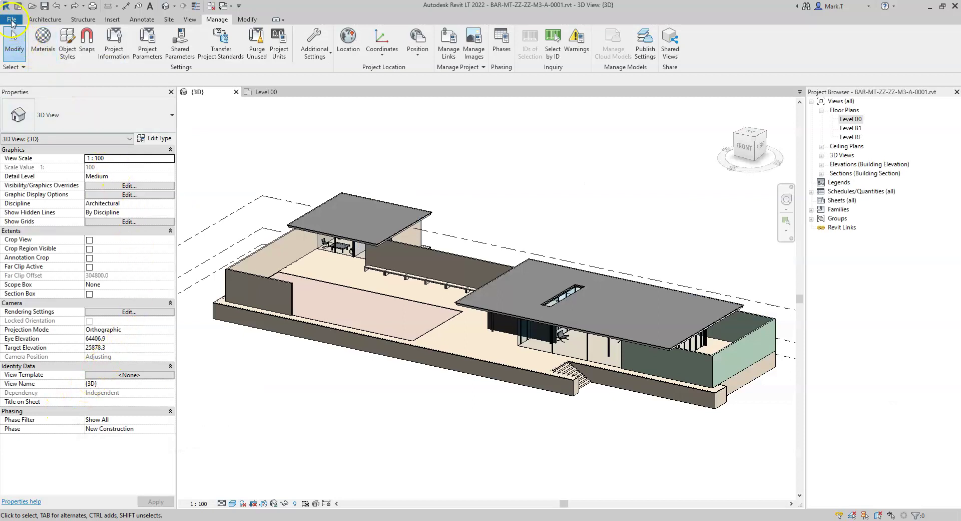
pyautogui.click(12, 20)
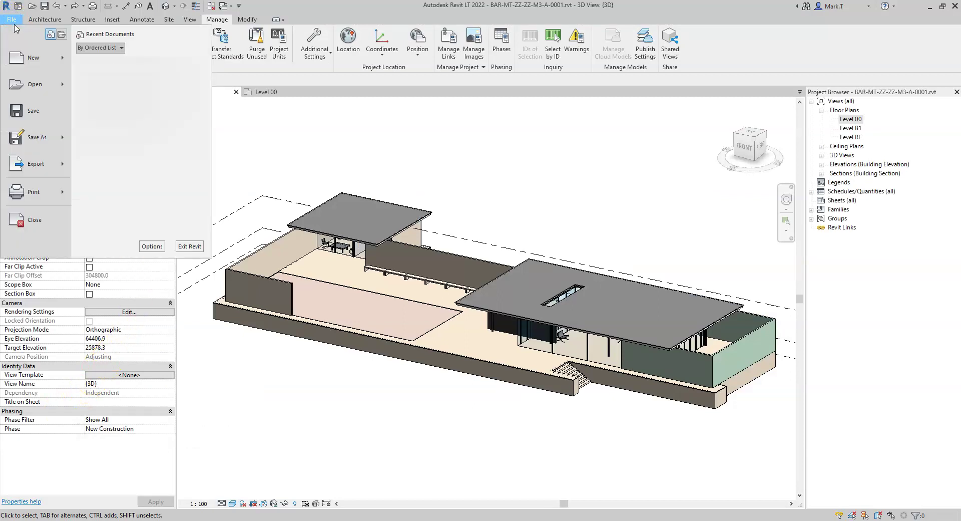
pyautogui.moveTo(45, 166)
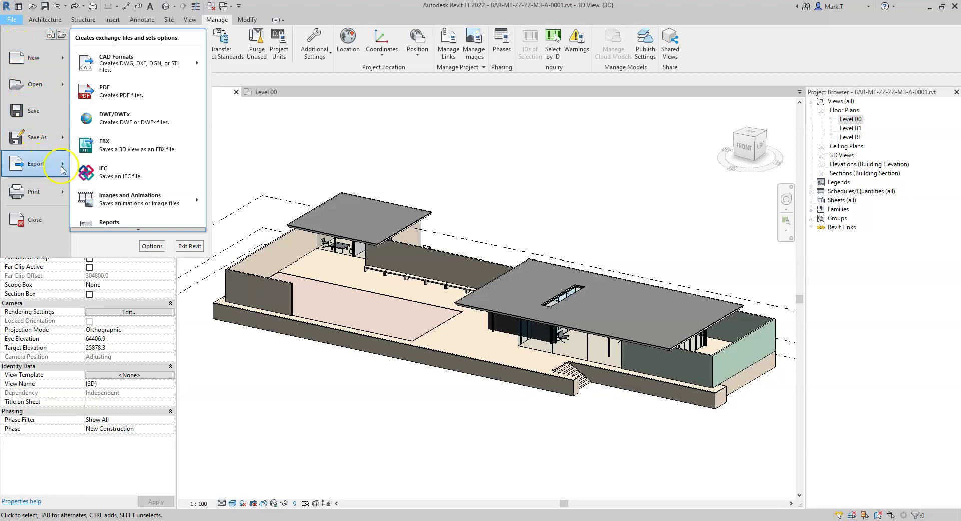
pyautogui.moveTo(166, 67)
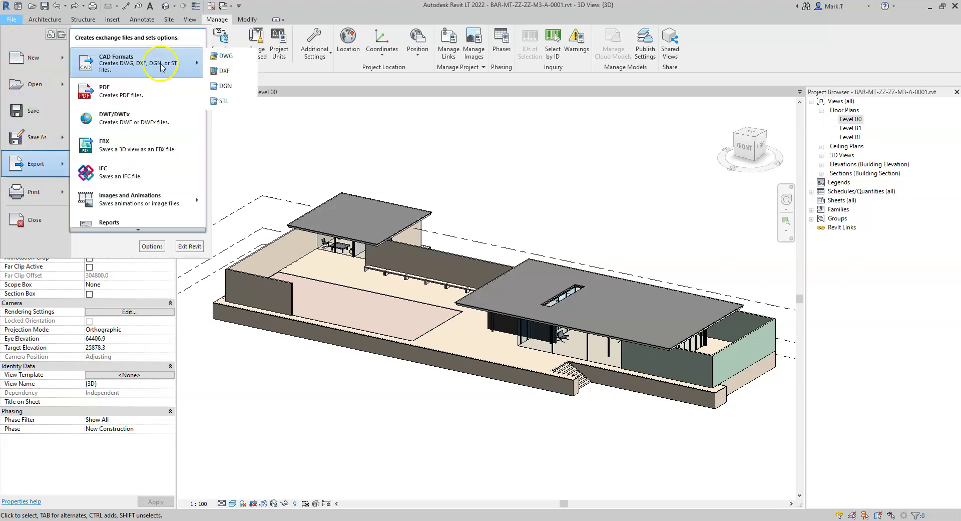
pyautogui.click(238, 58)
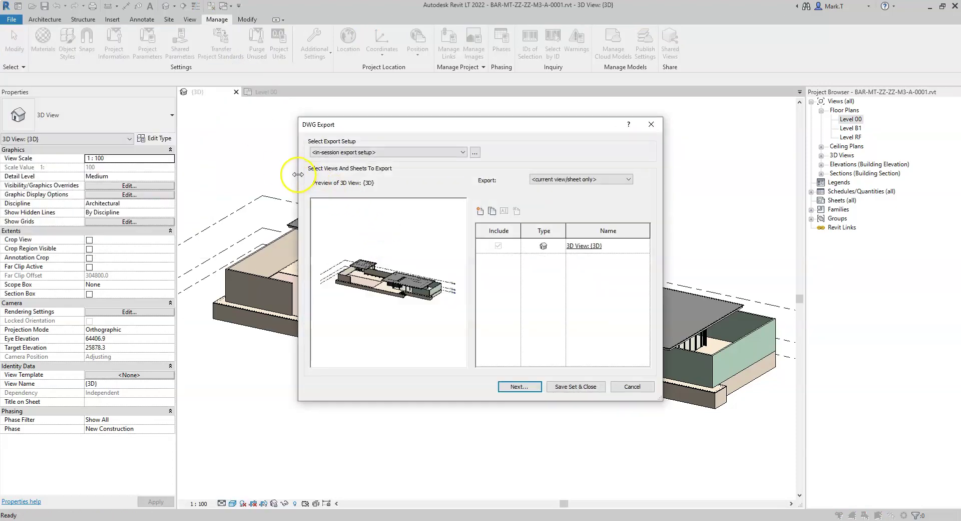
pyautogui.moveTo(298, 174); pyautogui.dragTo(232, 172)
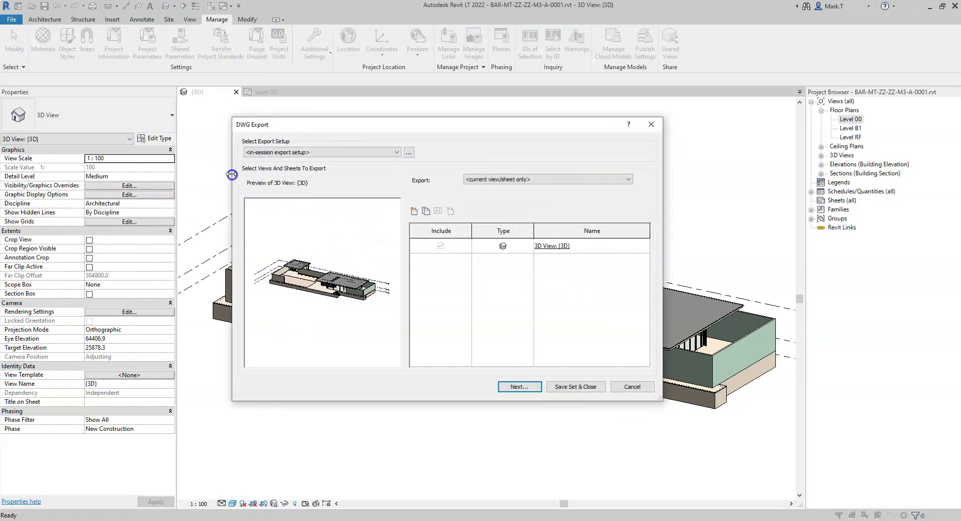
pyautogui.click(409, 154)
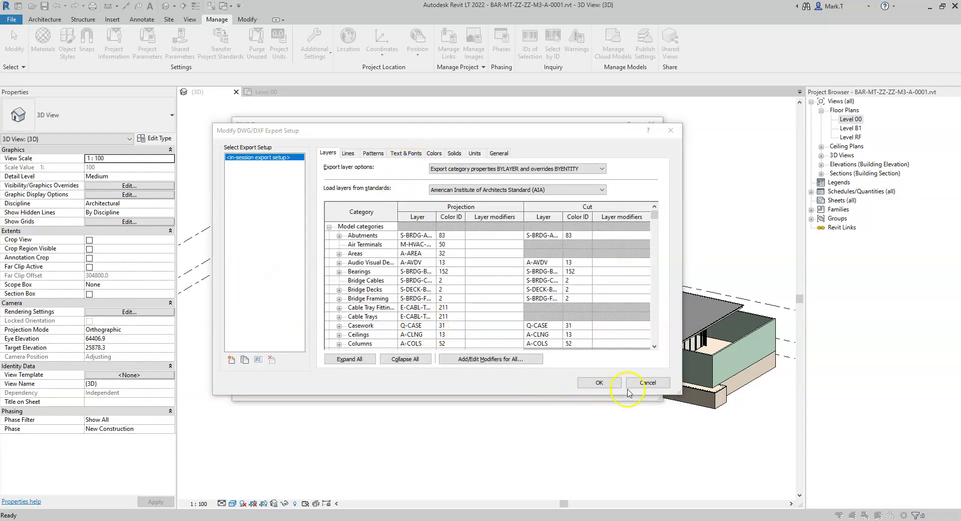
pyautogui.moveTo(682, 394); pyautogui.dragTo(706, 460)
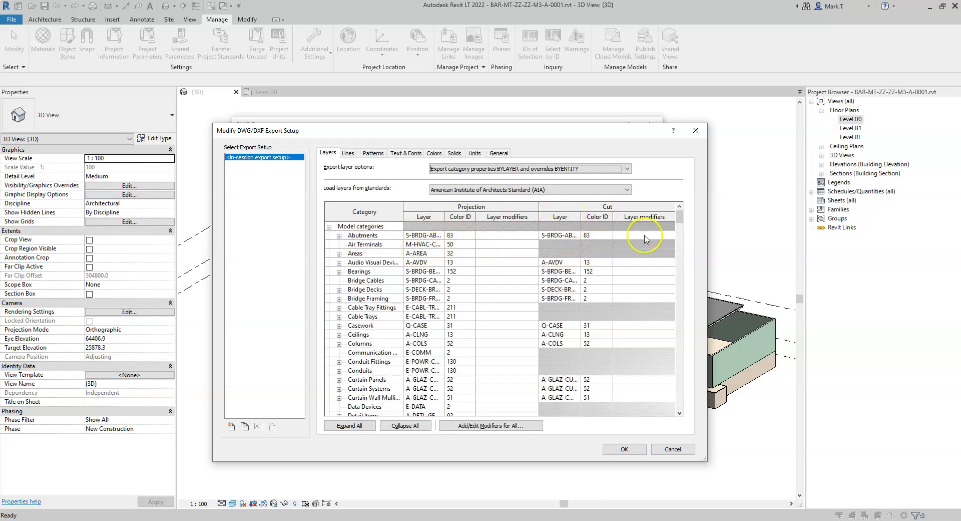
pyautogui.moveTo(679, 220)
pyautogui.mouseDown()
pyautogui.moveTo(679, 259)
pyautogui.moveTo(681, 219)
pyautogui.mouseUp()
pyautogui.click(610, 449)
# Step: Cancel the DWG export and bring up the Revit LT 2022 AppData settings folder
pyautogui.click(623, 389)
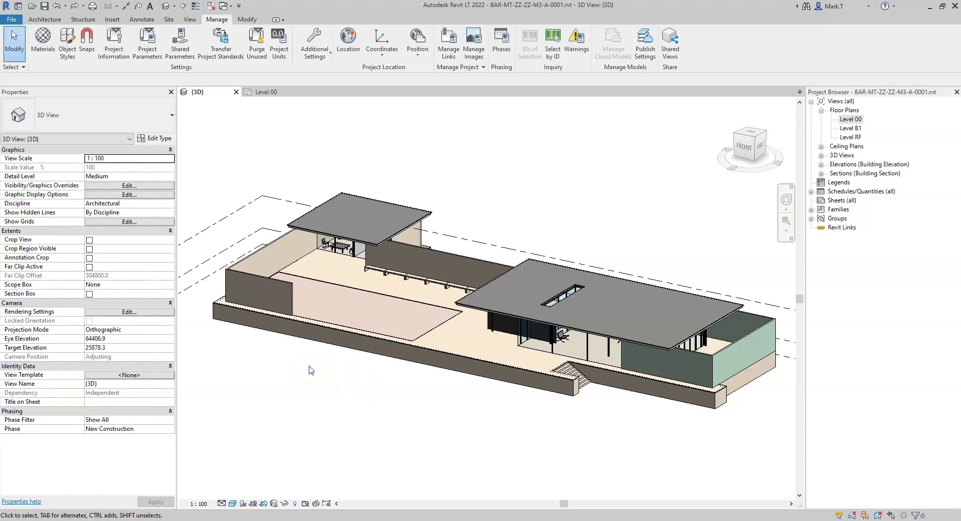
pyautogui.hotkey('alt', 'Tab')
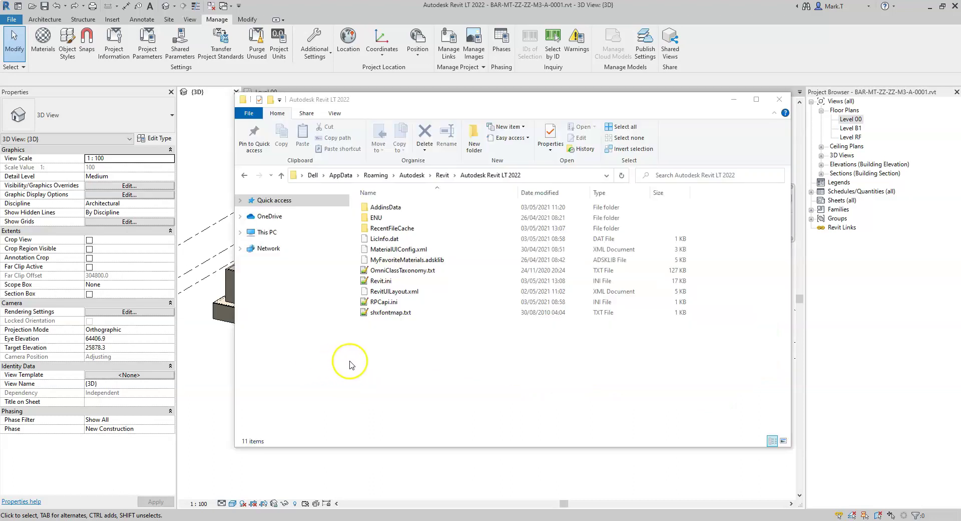
# Step: Copy Revit.ini and paste a duplicate into the same settings folder
pyautogui.click(383, 282)
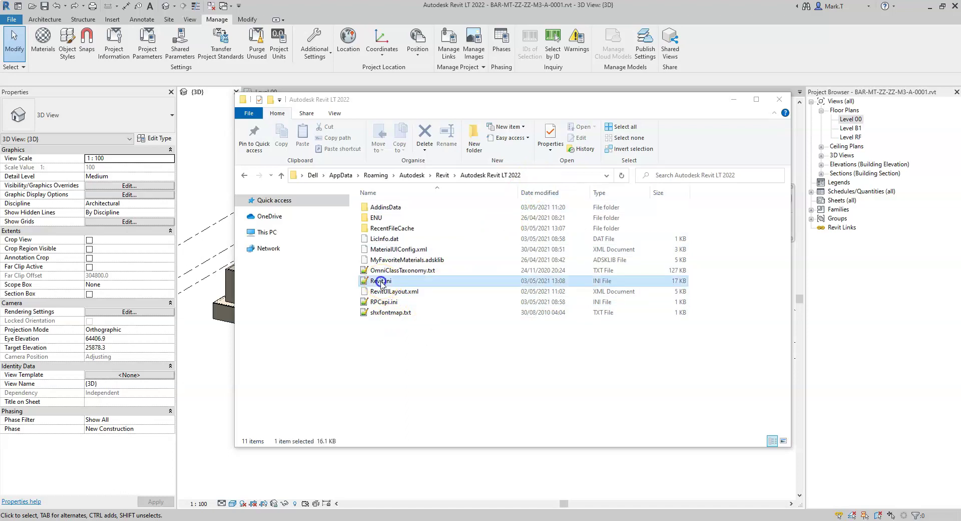
pyautogui.rightClick(391, 338)
pyautogui.click(385, 281)
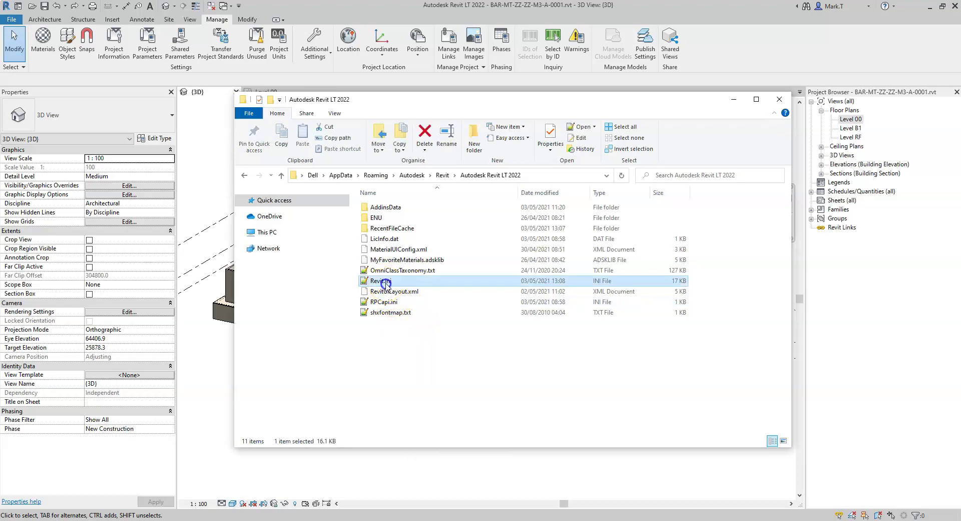
pyautogui.rightClick(402, 281)
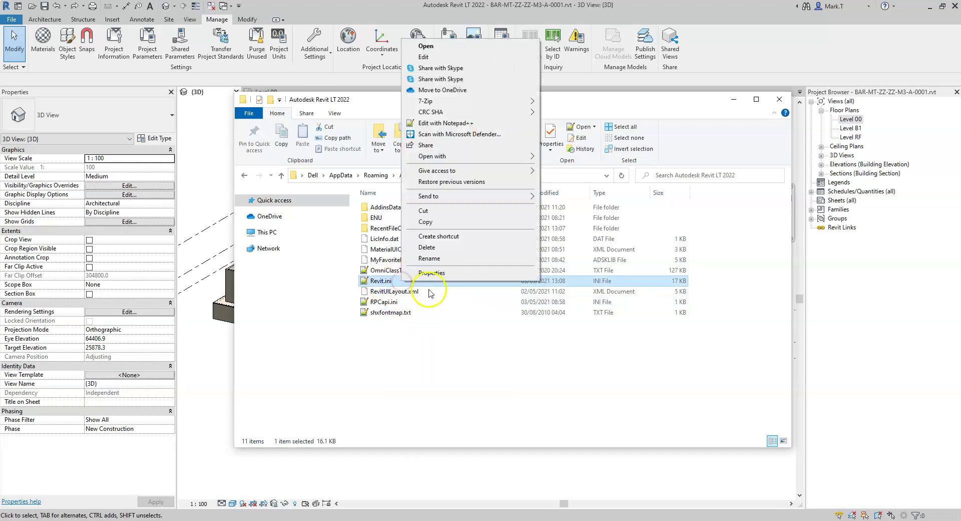
pyautogui.click(425, 221)
pyautogui.rightClick(400, 339)
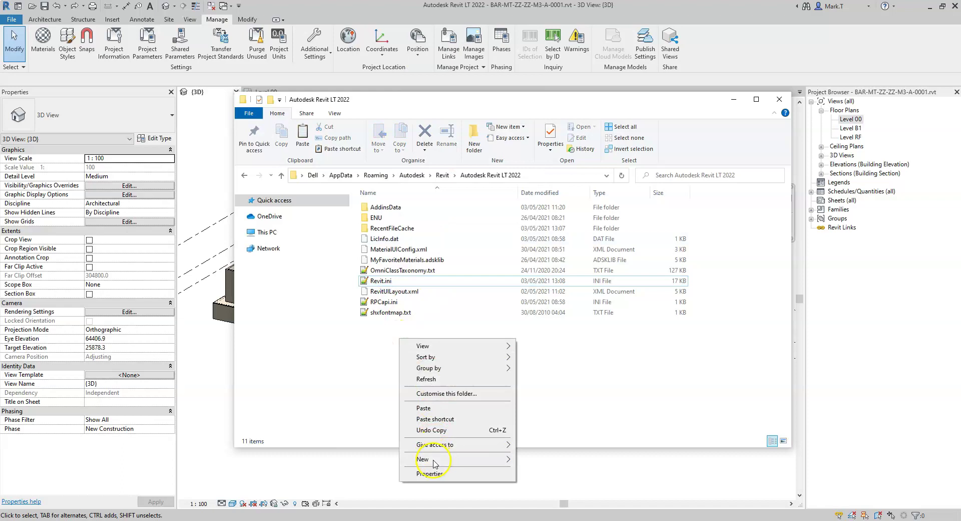
pyautogui.click(427, 408)
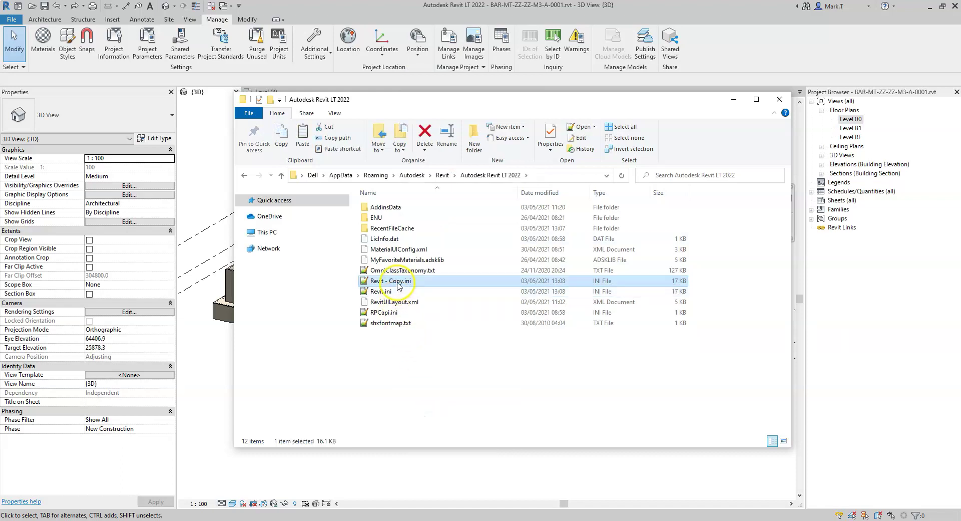
# Step: Rename the duplicate to Revit.ini.original, accepting the file extension change
pyautogui.click(395, 283)
pyautogui.click(394, 280)
pyautogui.moveTo(402, 280); pyautogui.dragTo(409, 281)
pyautogui.press('BackSpace')
pyautogui.press('BackSpace')
pyautogui.press('BackSpace')
pyautogui.press('BackSpace')
pyautogui.write('.')
pyautogui.click(402, 281)
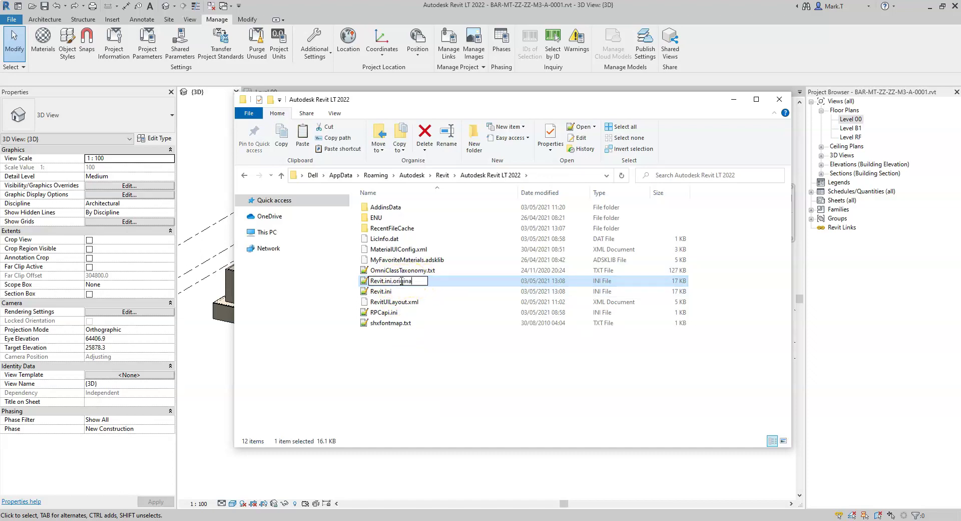
pyautogui.press('Return')
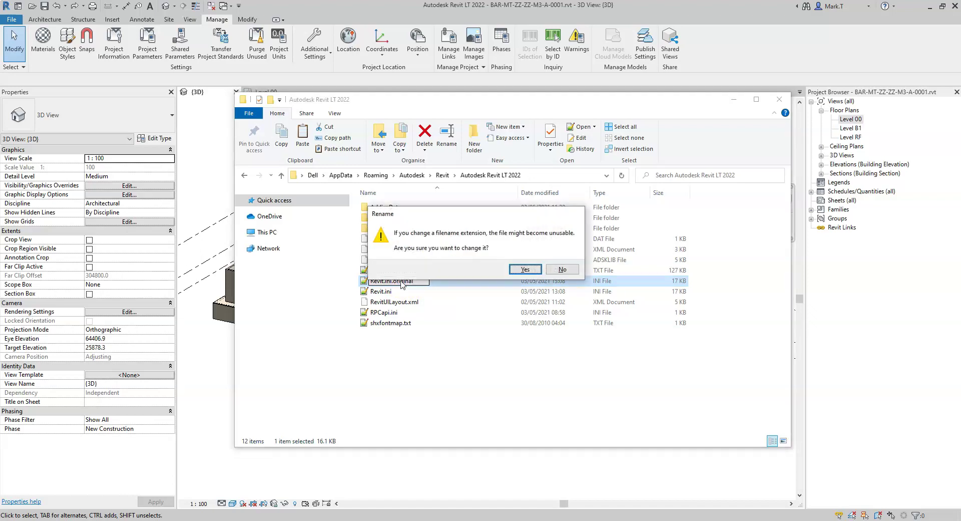
pyautogui.click(521, 271)
pyautogui.click(397, 361)
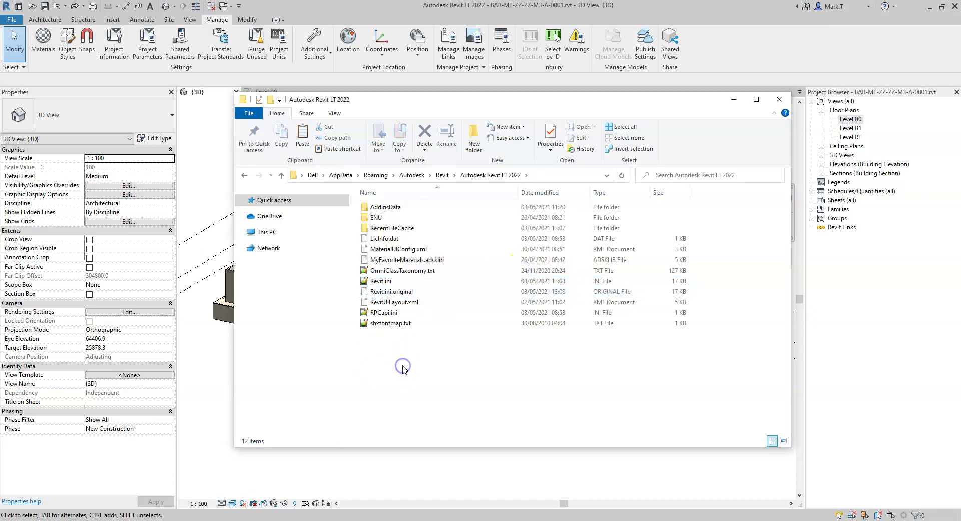
pyautogui.rightClick(383, 280)
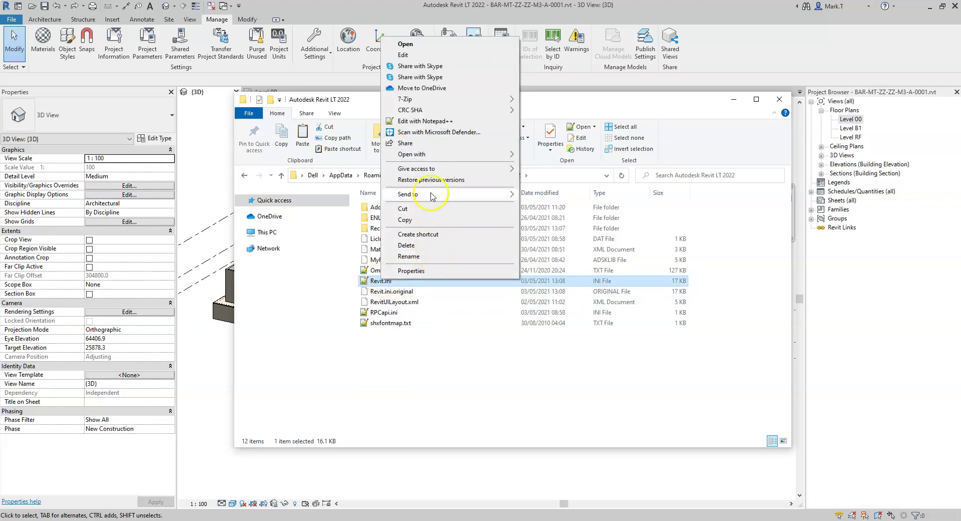
# Step: Open Revit.ini in Notepad++ and select the -dwg-BS1192 part of the line 33 ExportLayersNameDGN path
pyautogui.click(432, 122)
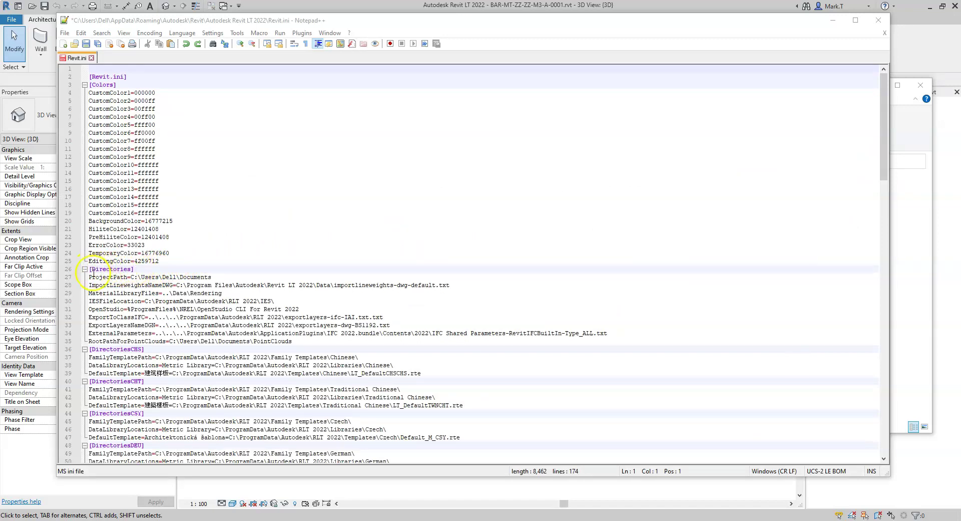
pyautogui.moveTo(89, 324); pyautogui.dragTo(154, 325)
pyautogui.click(149, 325)
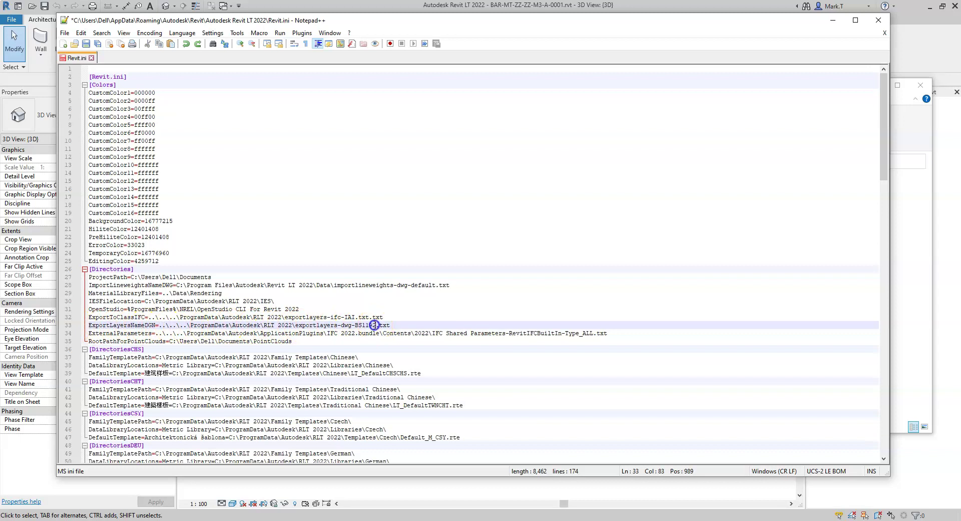
pyautogui.moveTo(373, 325); pyautogui.dragTo(349, 325)
# Step: Open the exportlayers-dwg-ISO13567.txt file name for editing in the ProgramData RLT 2022 folder
pyautogui.hotkey('alt', 'Tab')
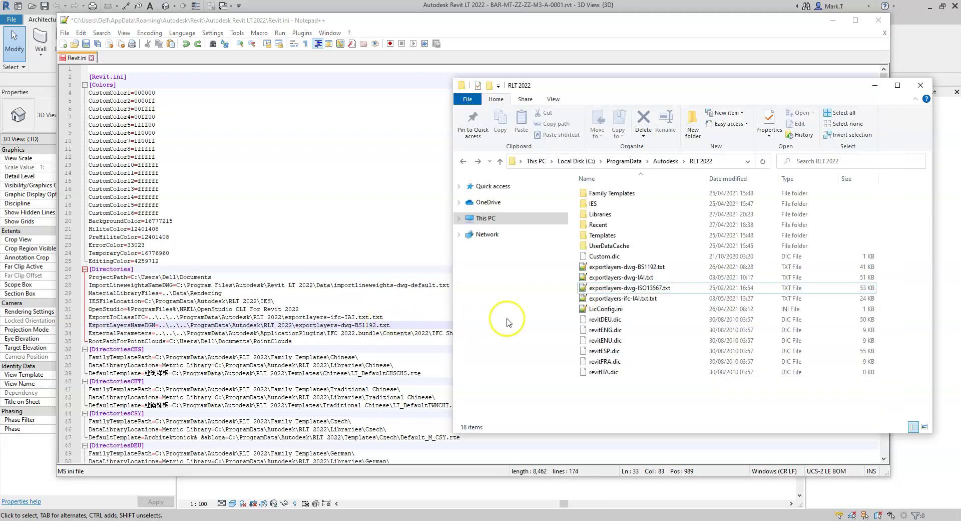
pyautogui.click(642, 290)
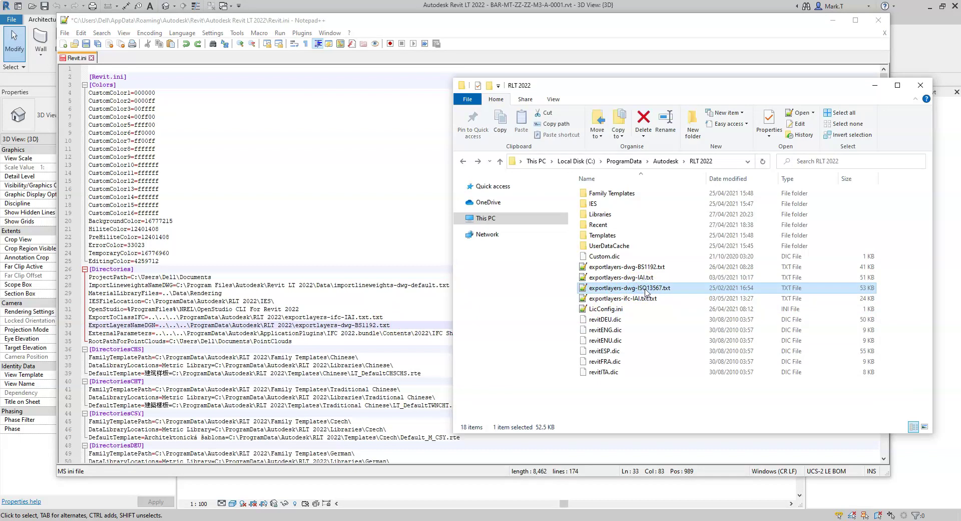
pyautogui.rightClick(646, 291)
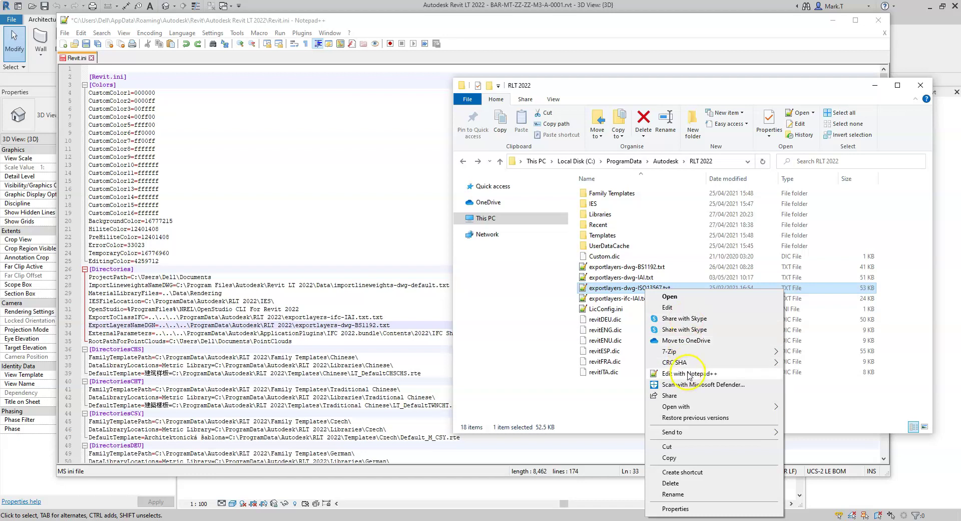
pyautogui.click(684, 493)
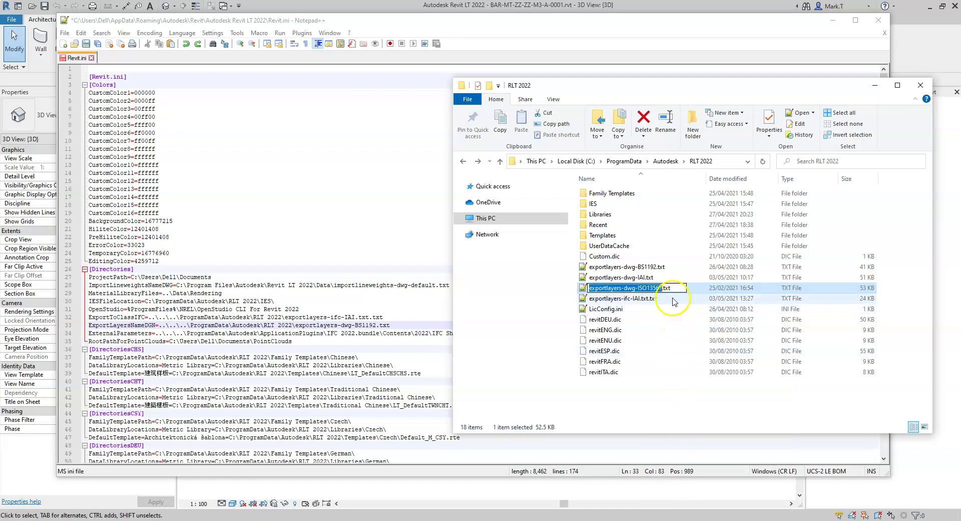
# Step: Change ExportLayersNameDGN from the BS1192 layer file to exportlayers-dwg-ISO13567.txt and save Revit.ini
pyautogui.click(332, 324)
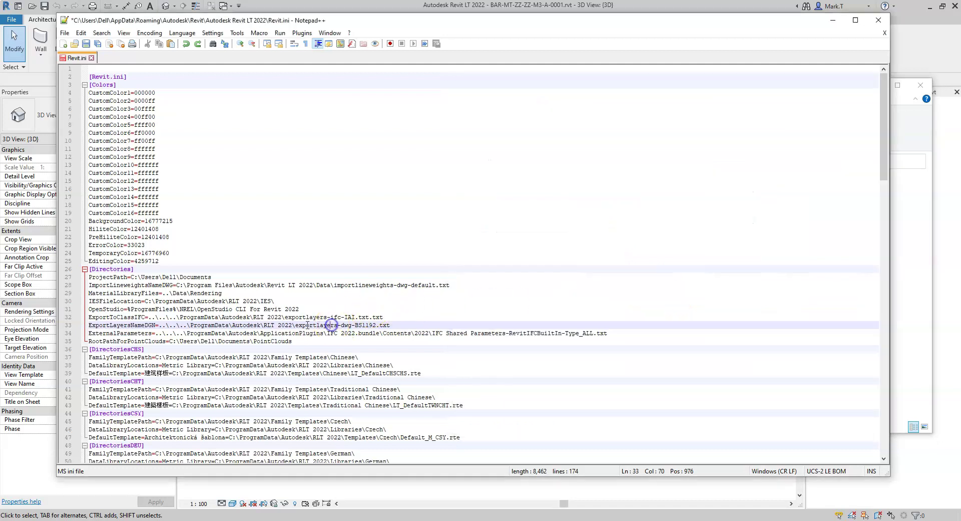
pyautogui.moveTo(295, 325); pyautogui.dragTo(373, 324)
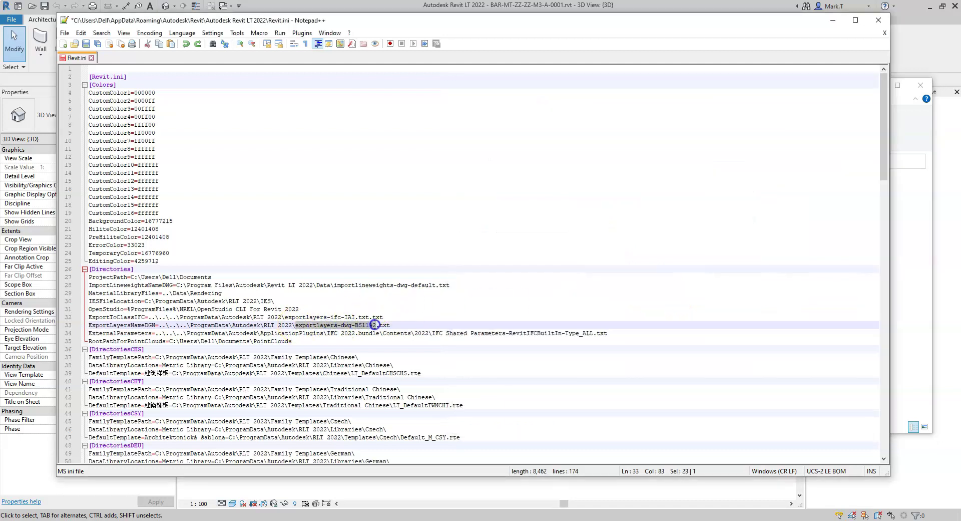
pyautogui.hotkey('ctrl', 'v')
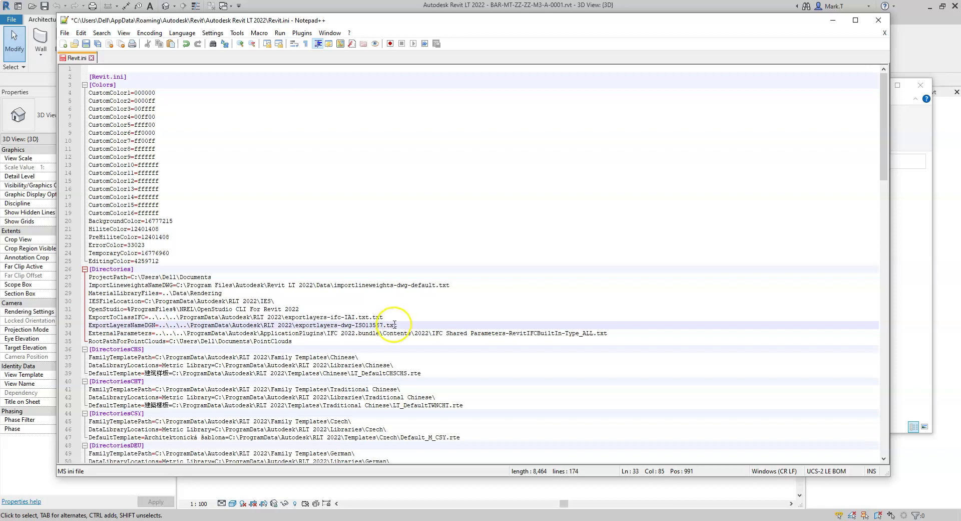
pyautogui.moveTo(397, 325); pyautogui.dragTo(220, 324)
pyautogui.click(211, 324)
pyautogui.click(86, 44)
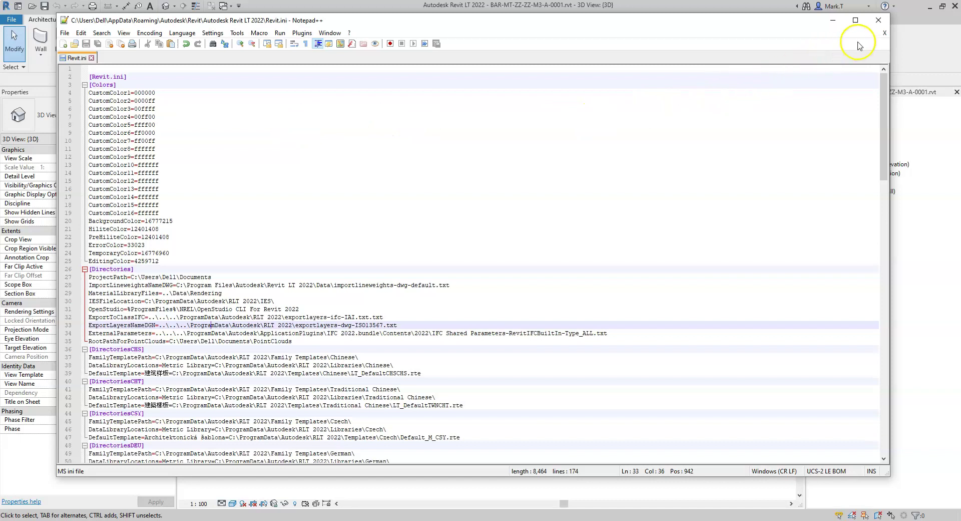
# Step: Close Notepad++, colour the ZOOM model by layer, and confirm the floor reads A-EF3020E-FLOORS
pyautogui.click(880, 21)
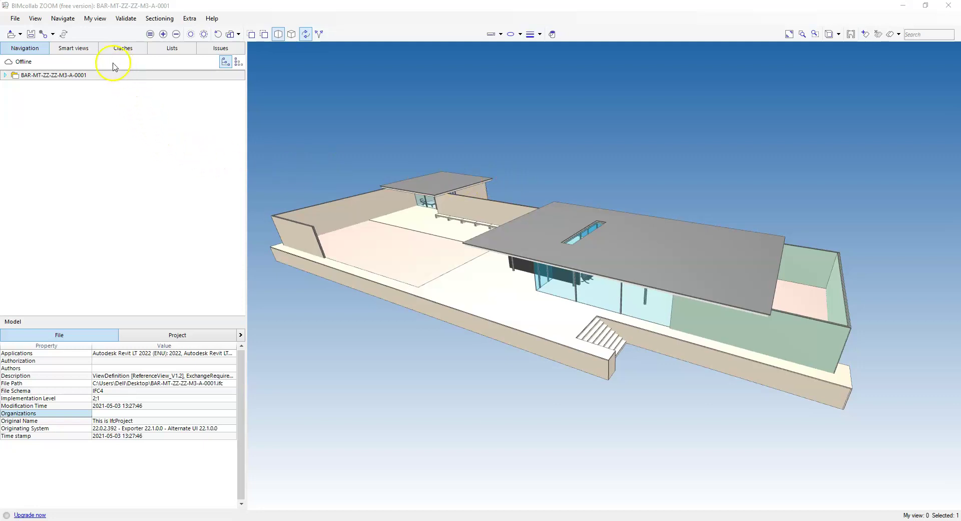
pyautogui.click(91, 51)
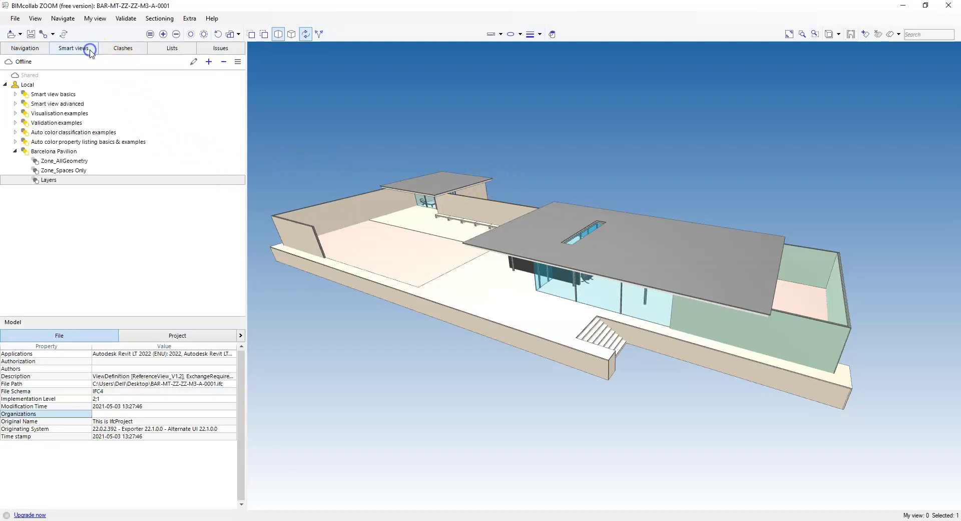
pyautogui.click(50, 180)
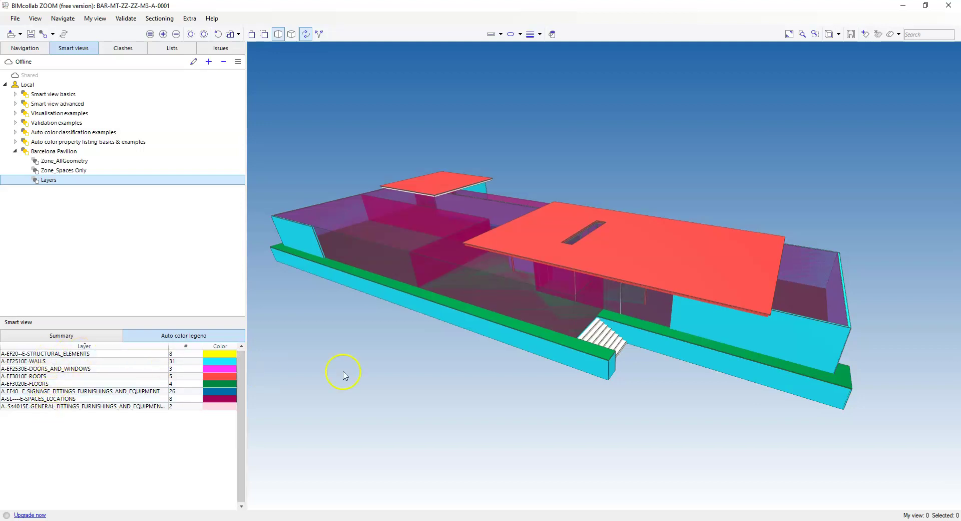
pyautogui.click(527, 327)
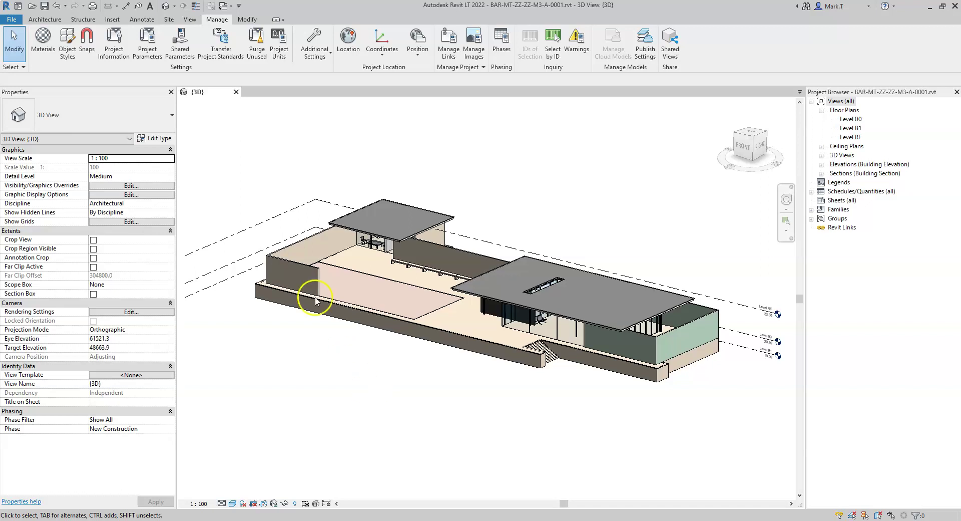
pyautogui.click(149, 40)
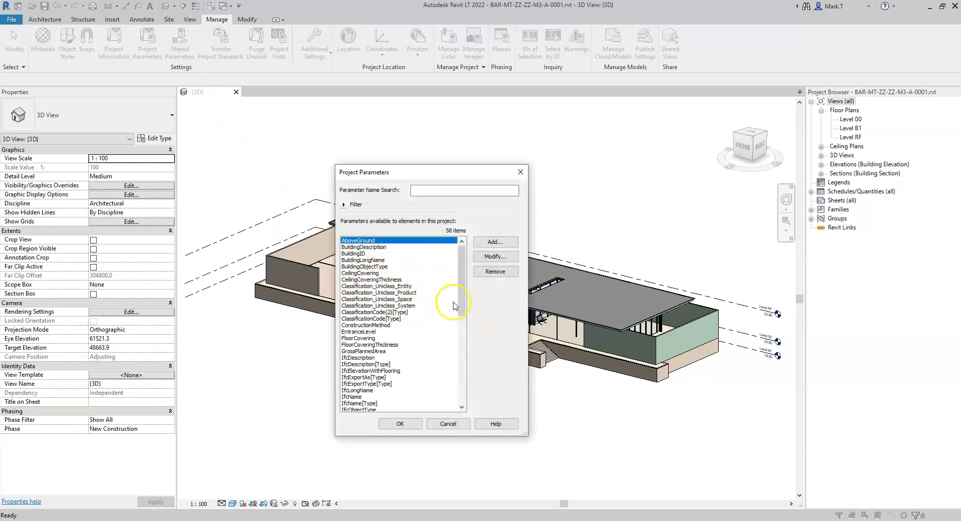
pyautogui.moveTo(463, 293); pyautogui.dragTo(466, 322)
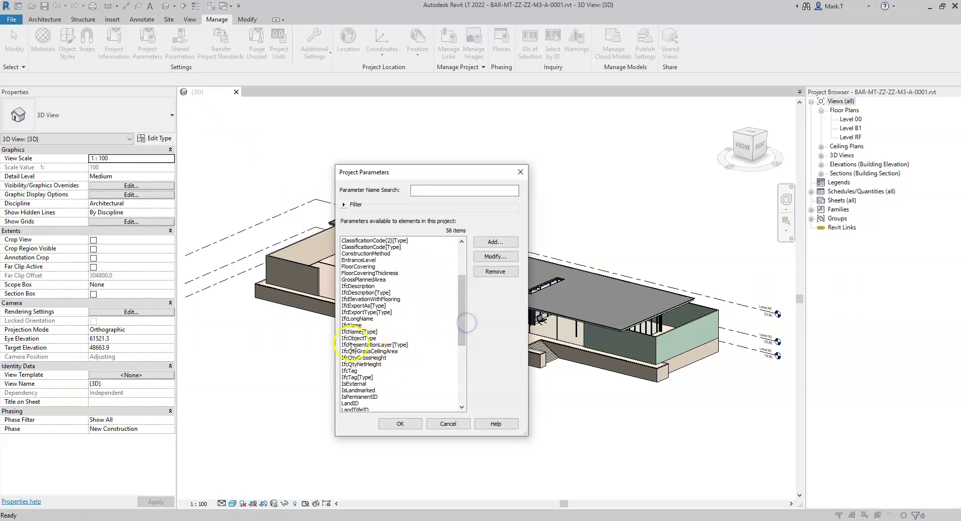
pyautogui.click(392, 344)
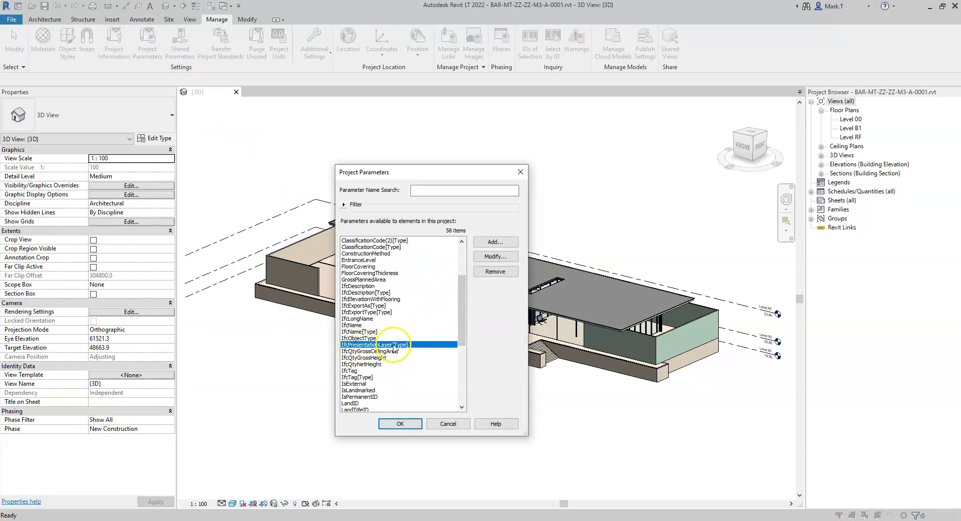
pyautogui.click(495, 258)
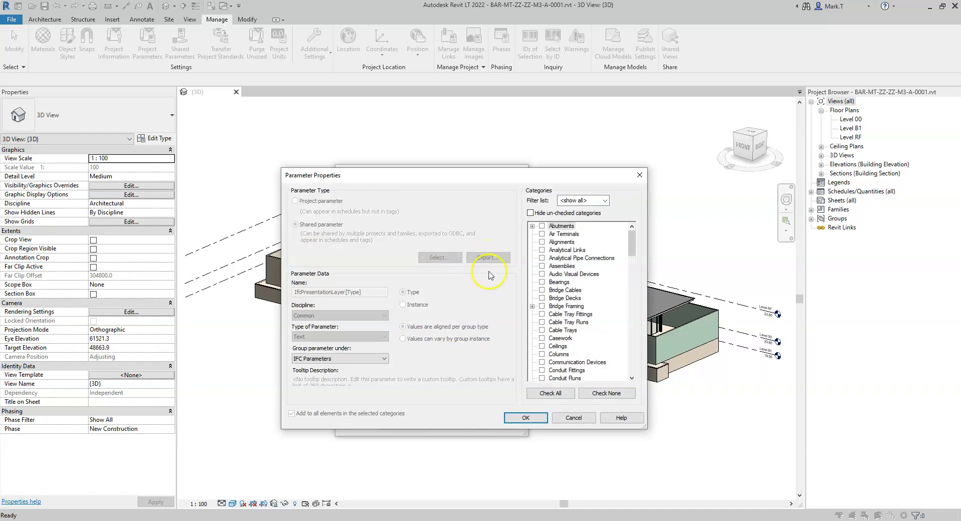
pyautogui.click(571, 417)
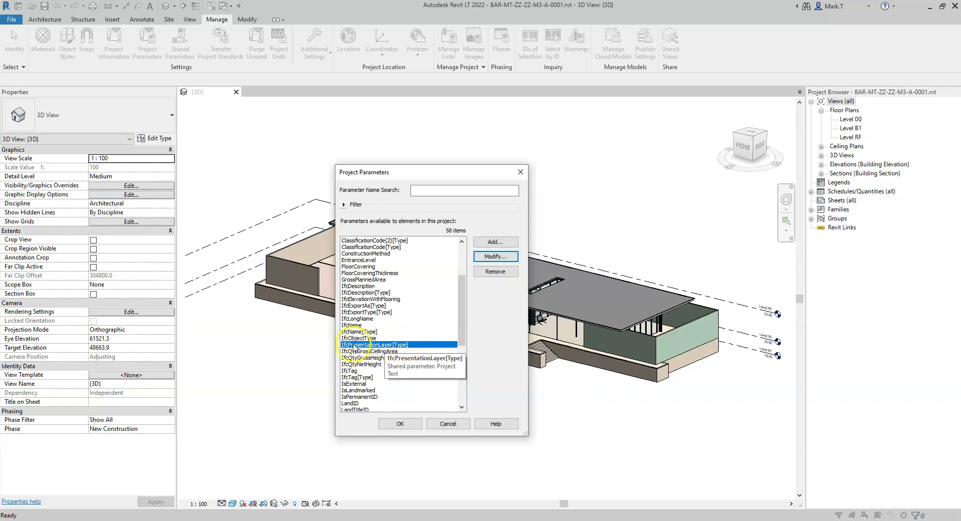
pyautogui.click(399, 426)
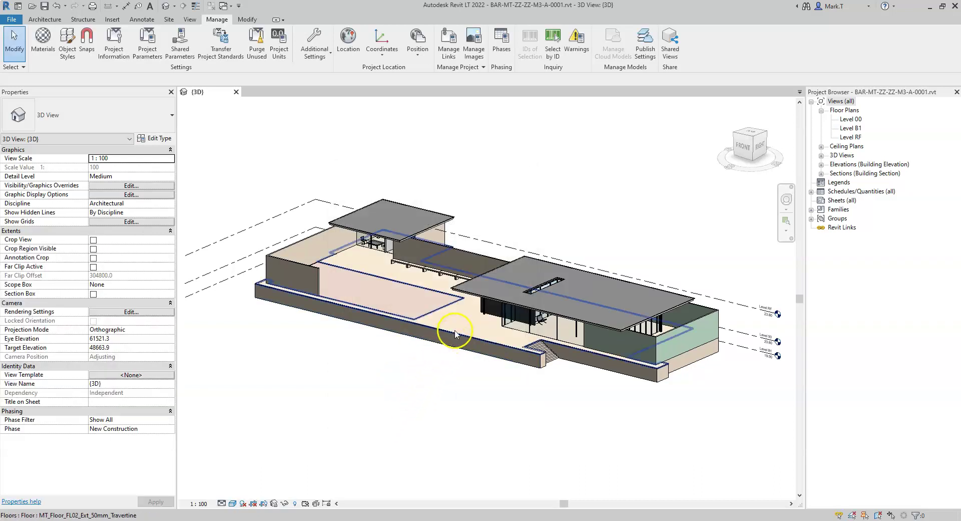
pyautogui.click(366, 309)
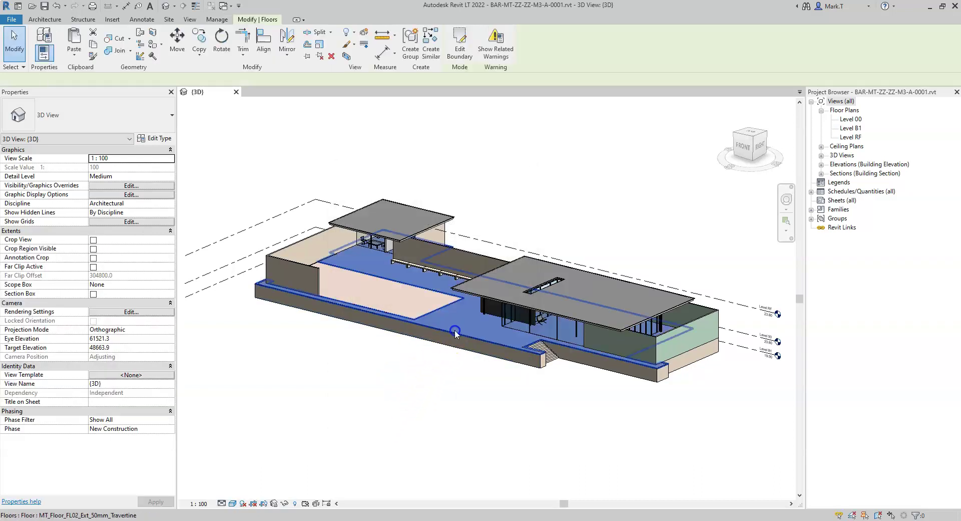
pyautogui.click(157, 141)
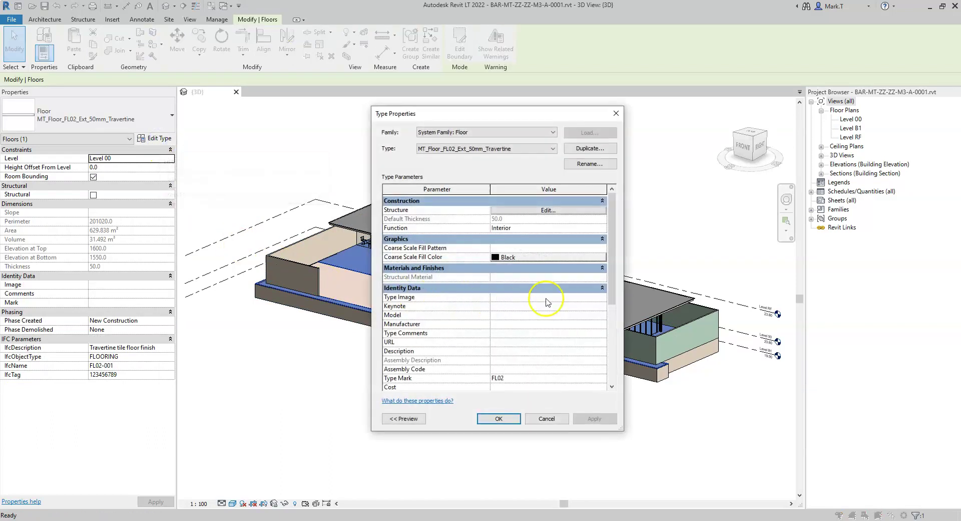
pyautogui.click(612, 311)
pyautogui.moveTo(612, 311); pyautogui.dragTo(613, 360)
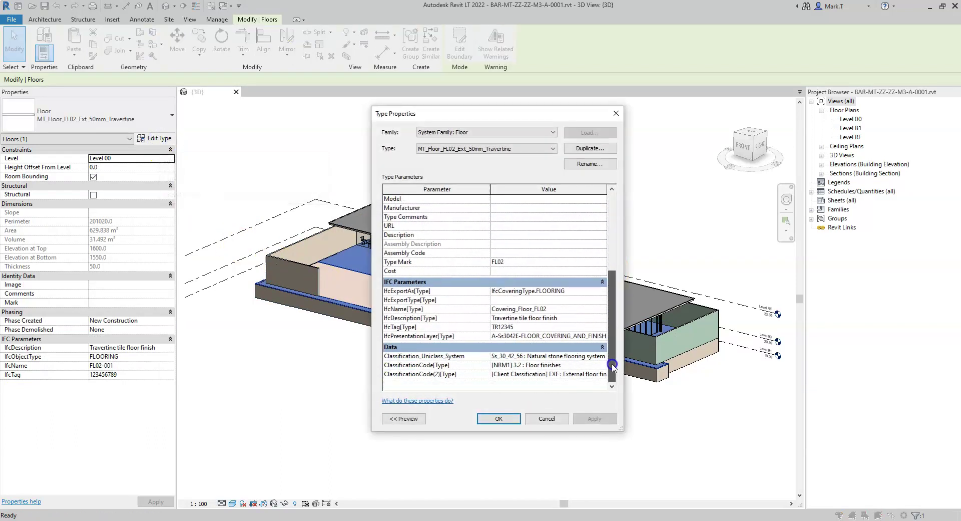
pyautogui.moveTo(396, 338)
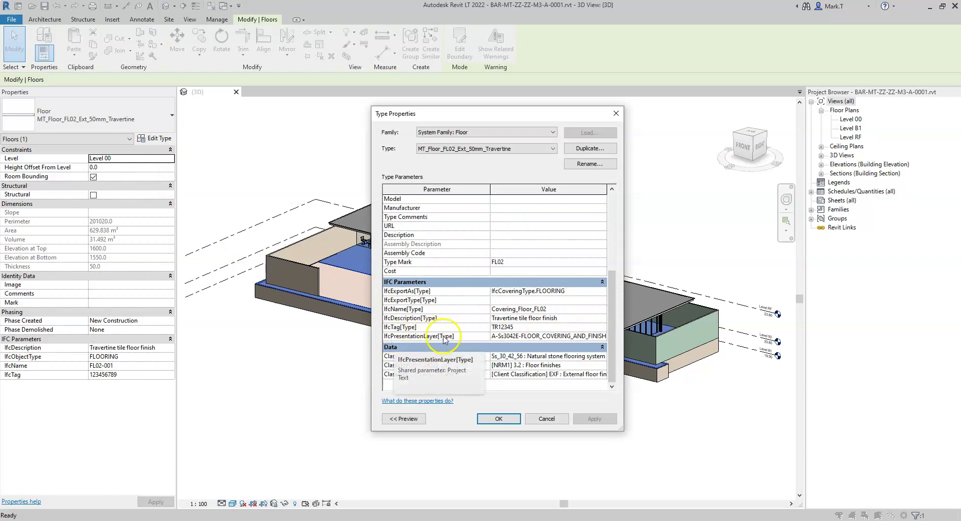
pyautogui.click(493, 337)
pyautogui.moveTo(492, 337); pyautogui.dragTo(461, 336)
pyautogui.click(557, 336)
pyautogui.click(498, 335)
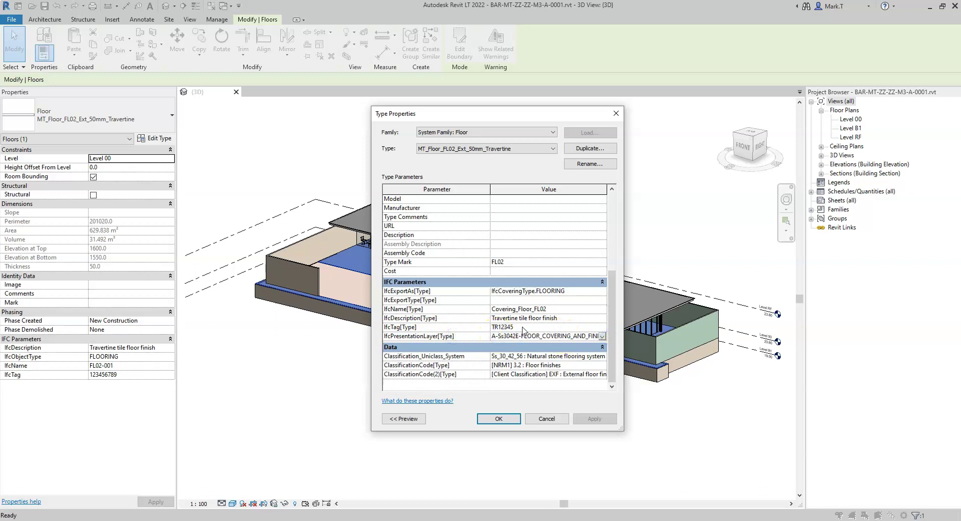
pyautogui.click(498, 419)
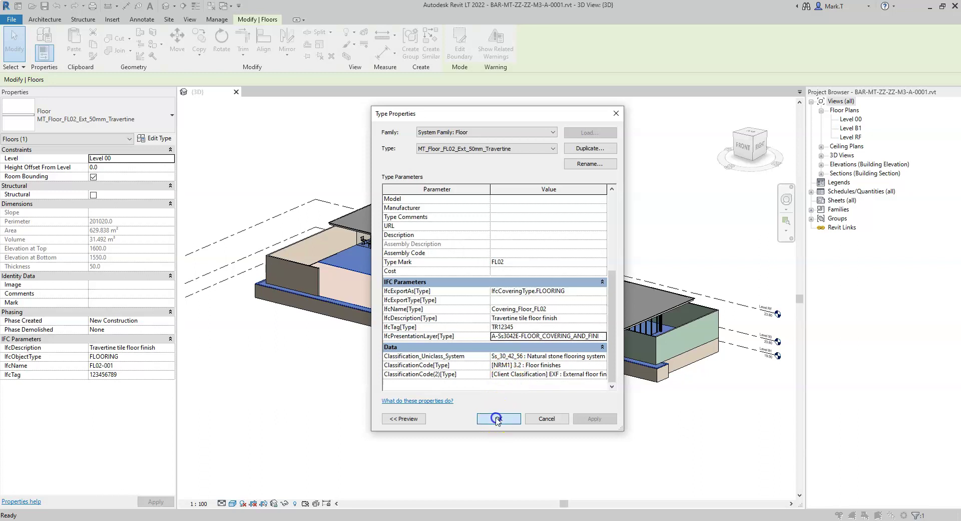
pyautogui.click(389, 365)
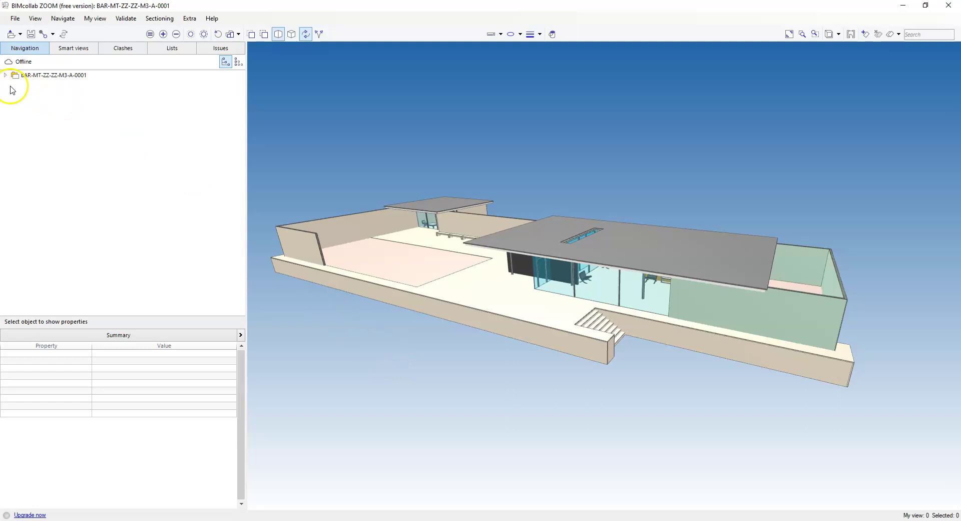
# Step: Colour the re-exported model by layer and isolate the A-Ss3042E-FLOOR_COVERING_AND_FINISHING_SYSTEMS layer
pyautogui.click(64, 50)
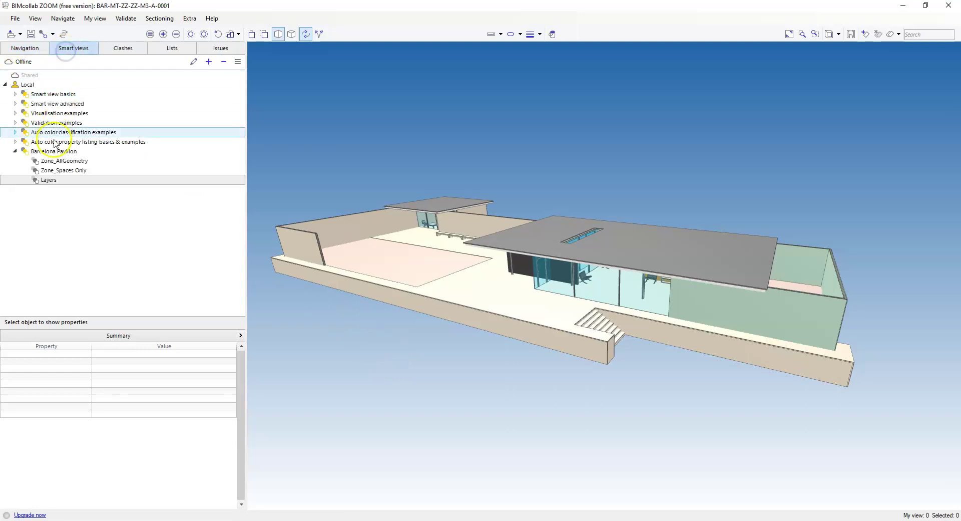
pyautogui.click(49, 180)
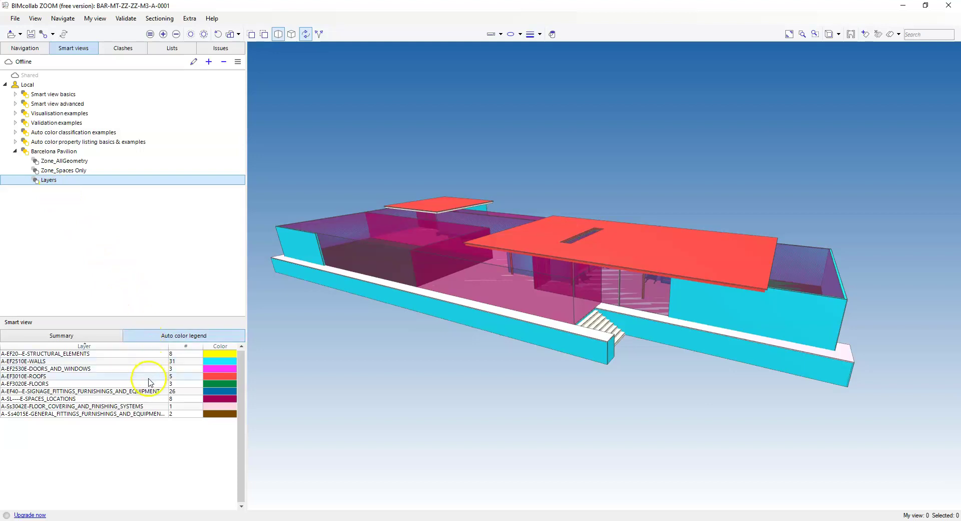
pyautogui.click(110, 406)
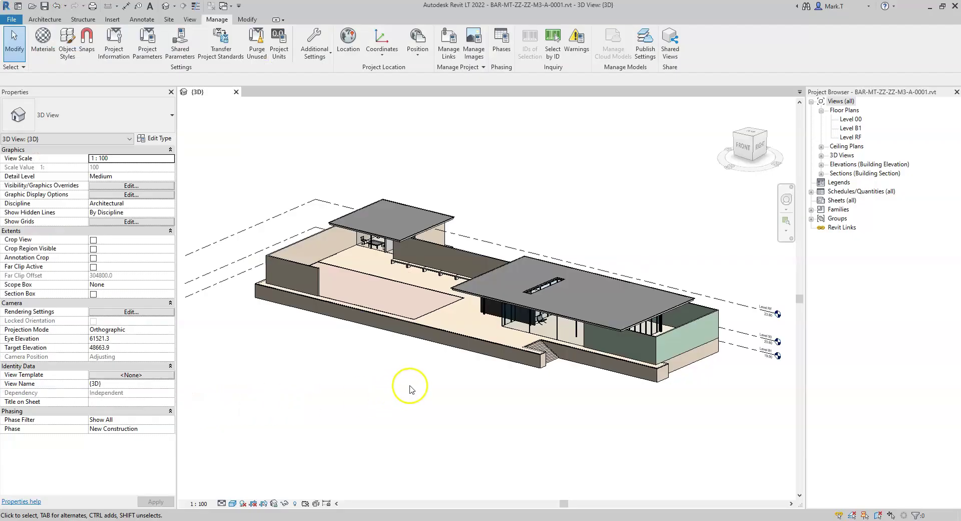
pyautogui.click(428, 378)
pyautogui.click(461, 330)
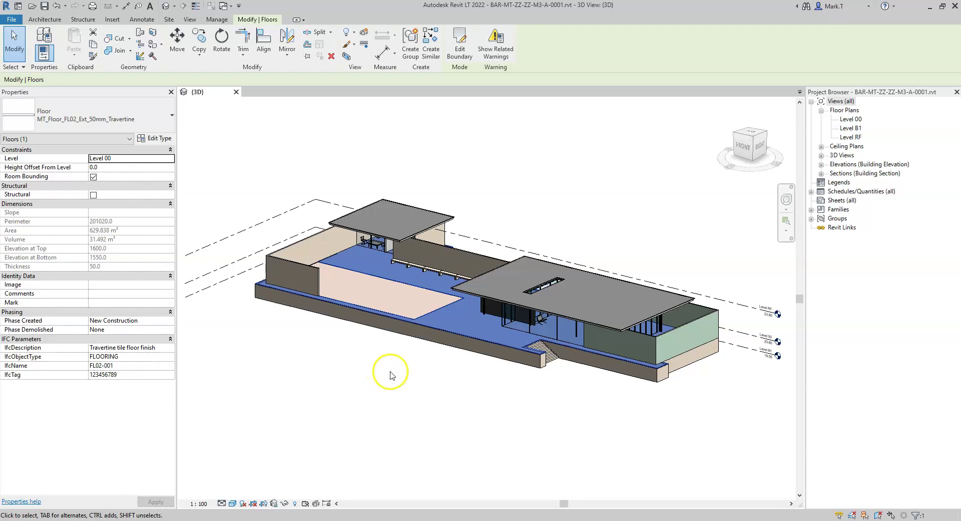
pyautogui.click(542, 320)
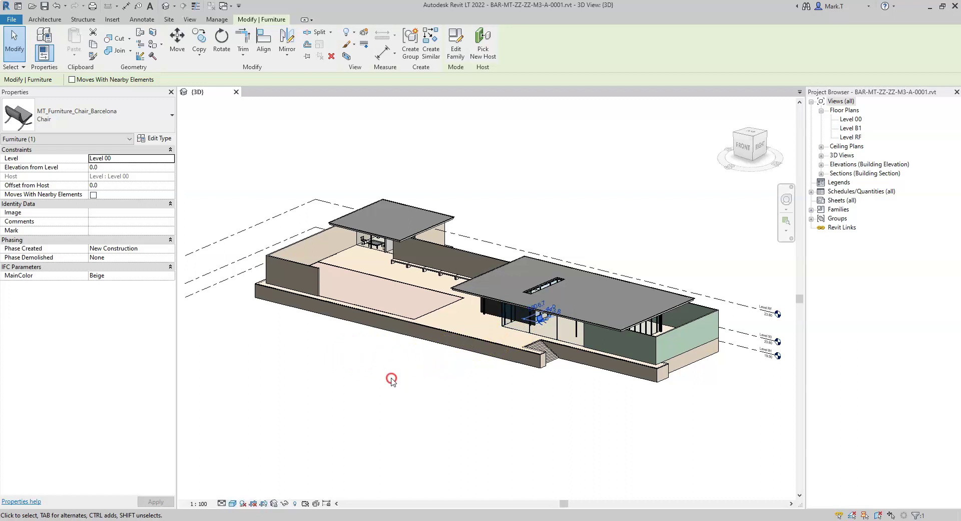
pyautogui.scroll(2, 548, 315)
pyautogui.scroll(3, 548, 315)
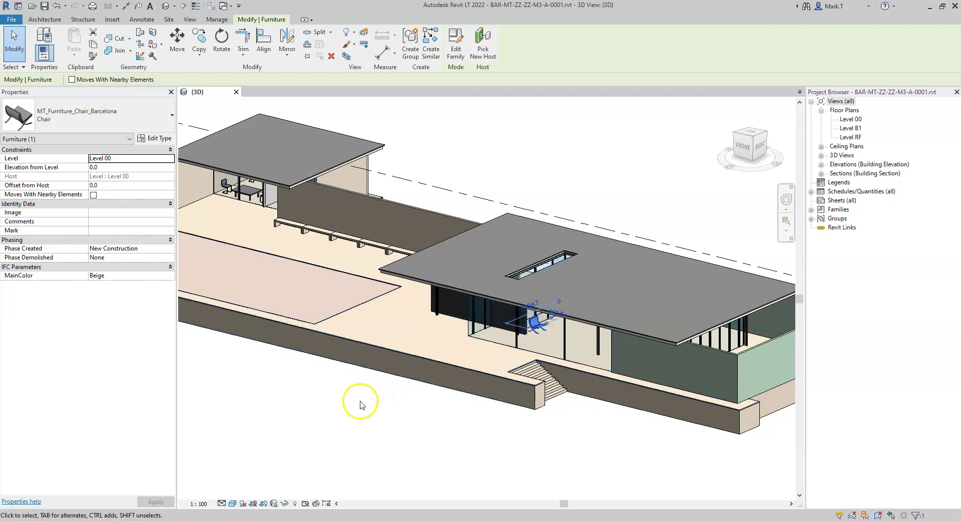
pyautogui.scroll(-3, 295, 393)
pyautogui.moveTo(295, 391); pyautogui.dragTo(381, 359, button='middle')
pyautogui.scroll(-2, 354, 379)
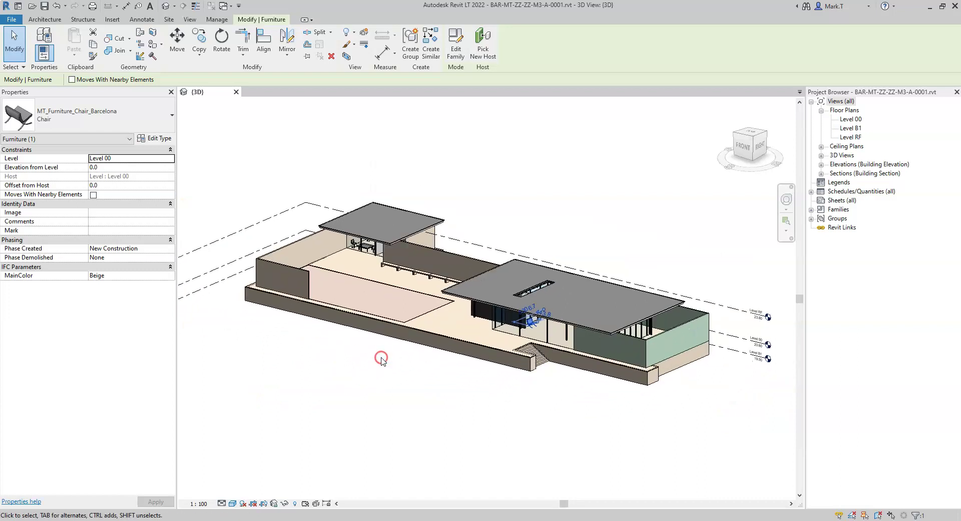
pyautogui.click(425, 367)
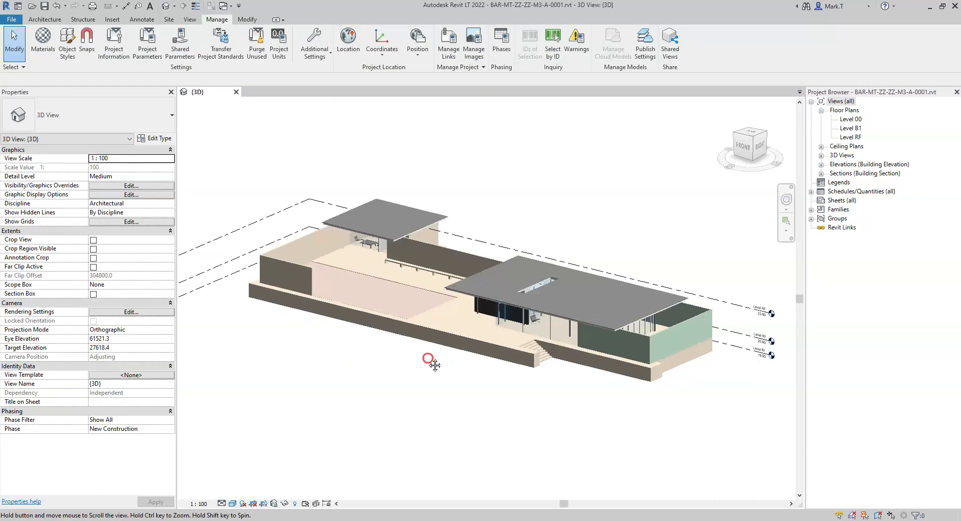